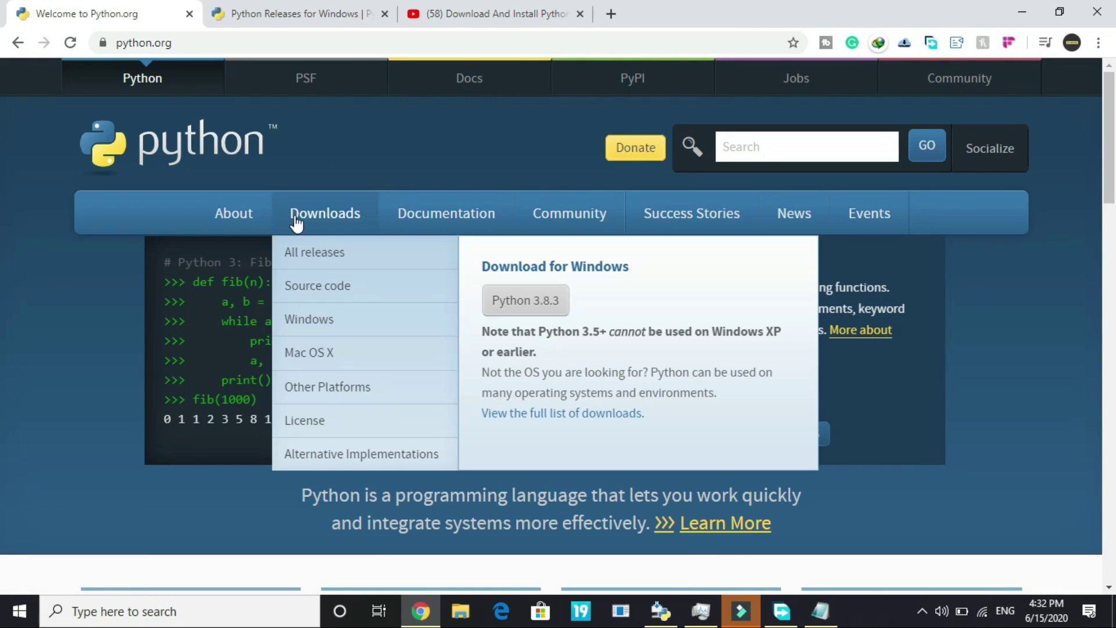
Step: Reach the Python Releases for Windows page and locate its Stable Releases and Pre-releases sections
{"action": "left_click", "coordinate": [312, 321]}
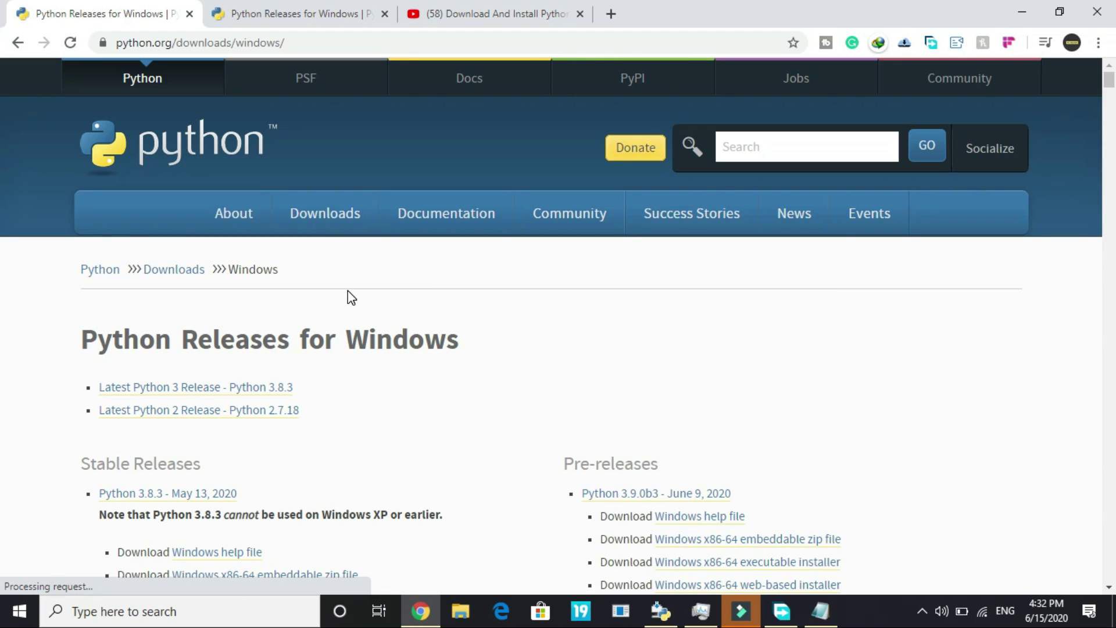
{"action": "scroll", "coordinate": [347, 298], "scroll_direction": "down", "scroll_amount": 2}
{"action": "scroll", "coordinate": [104, 367], "scroll_direction": "down", "scroll_amount": 1}
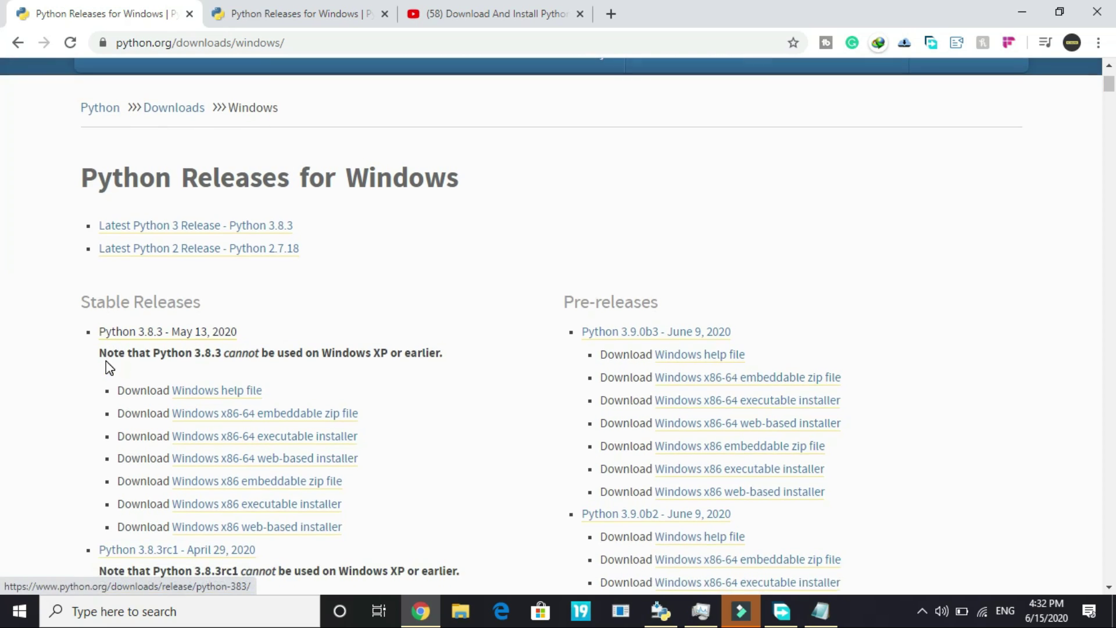
{"action": "left_click_drag", "start_coordinate": [44, 330], "coordinate": [203, 302]}
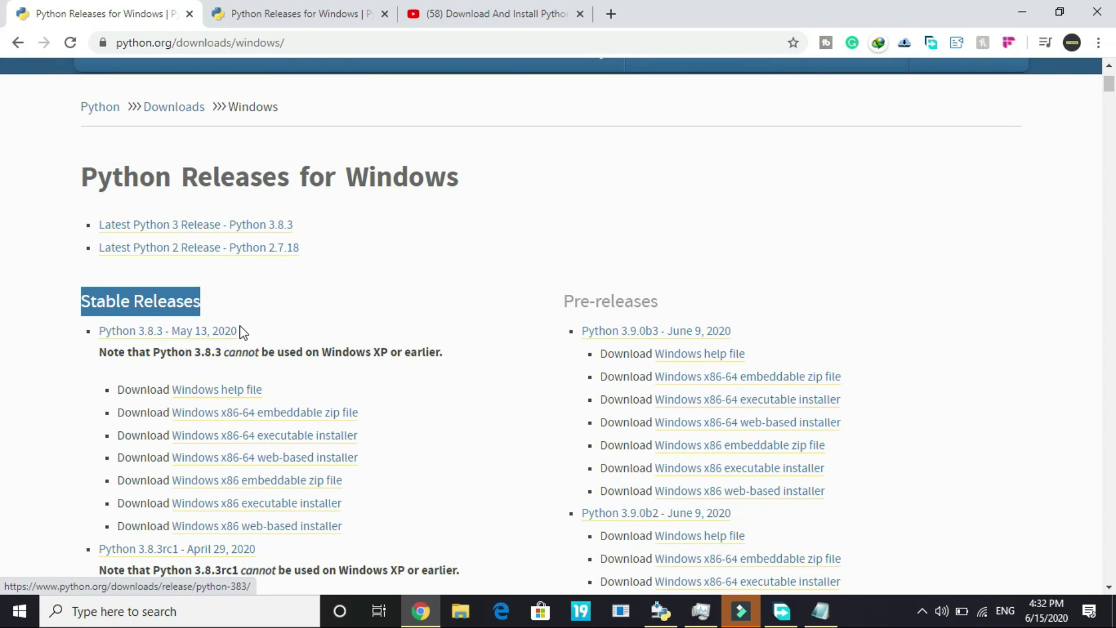
{"action": "left_click", "coordinate": [387, 312]}
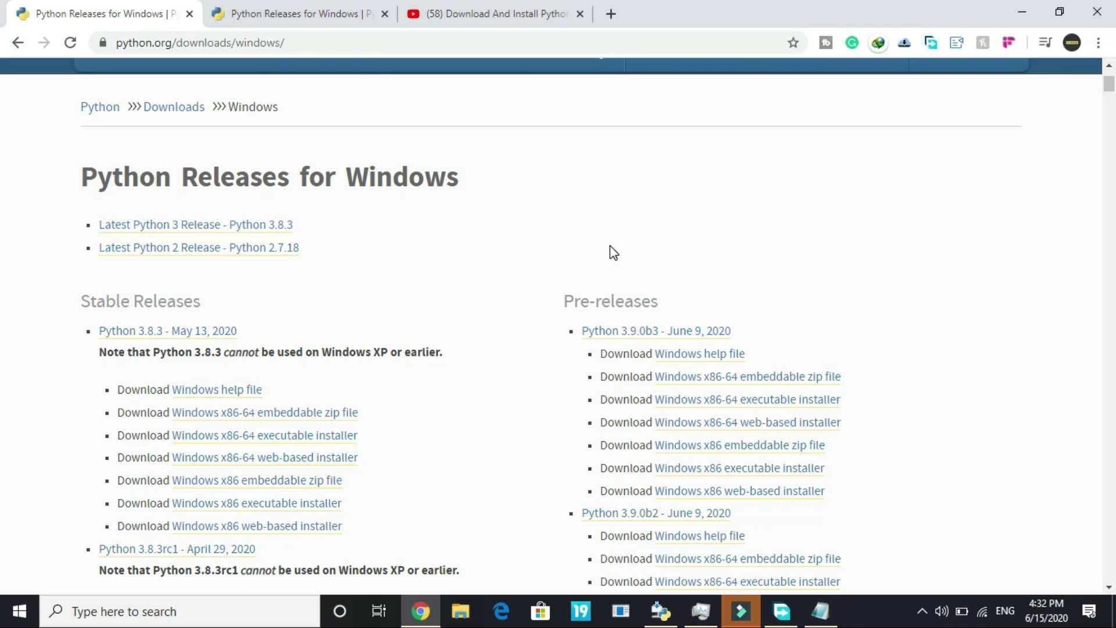
{"action": "left_click_drag", "start_coordinate": [553, 302], "coordinate": [619, 332]}
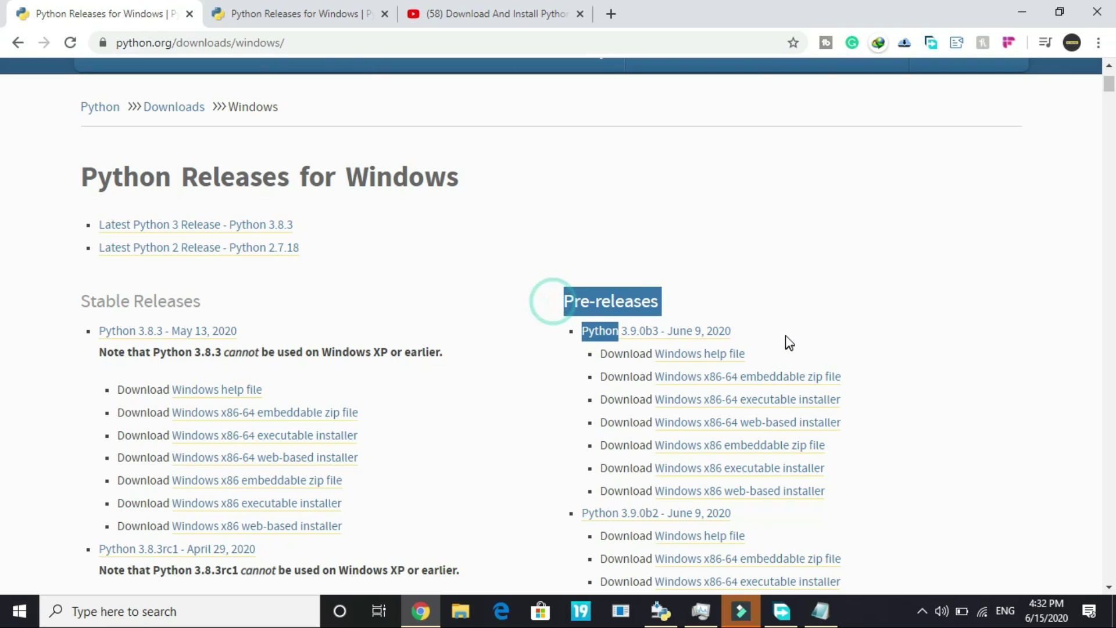
{"action": "left_click", "coordinate": [577, 337]}
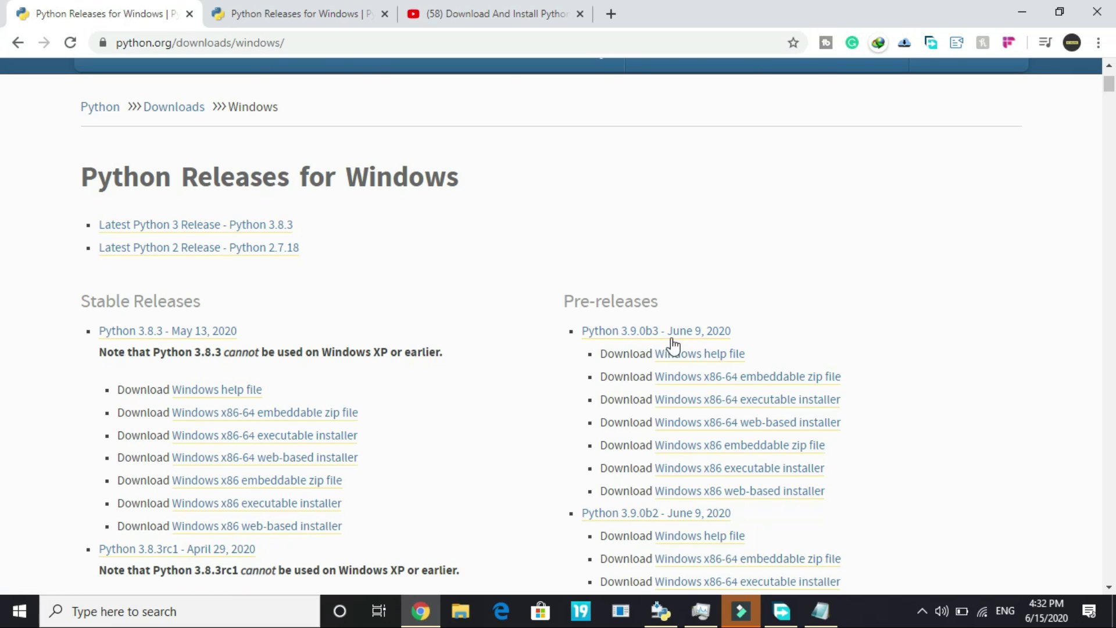
{"action": "left_click", "coordinate": [637, 337]}
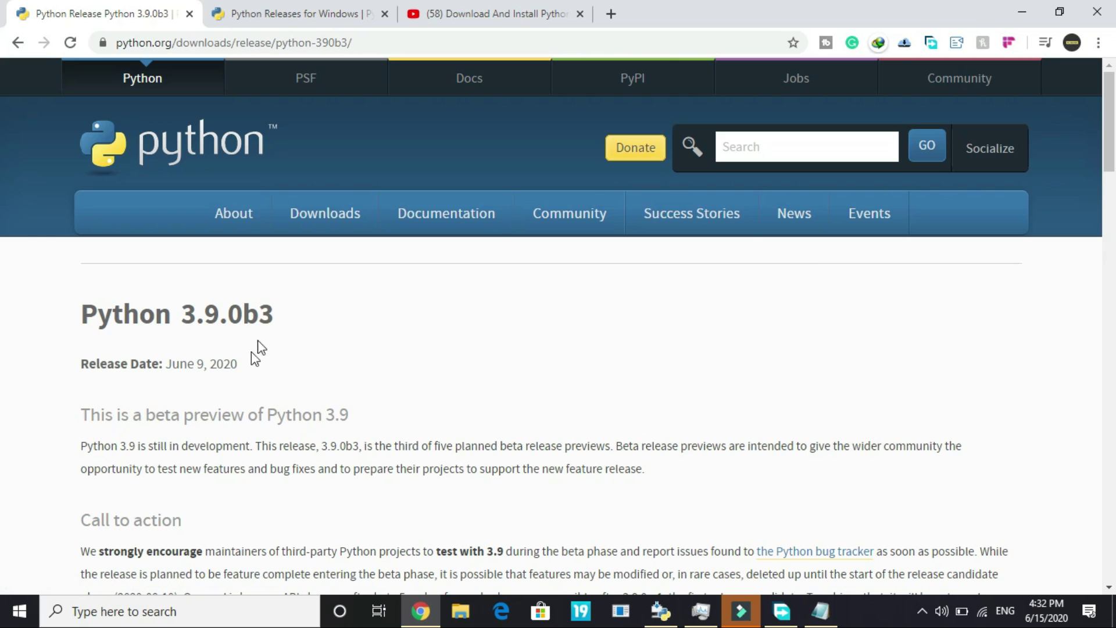
{"action": "scroll", "coordinate": [251, 352], "scroll_direction": "down", "scroll_amount": 2}
{"action": "scroll", "coordinate": [251, 351], "scroll_direction": "down", "scroll_amount": 2}
{"action": "scroll", "coordinate": [251, 351], "scroll_direction": "down", "scroll_amount": 1}
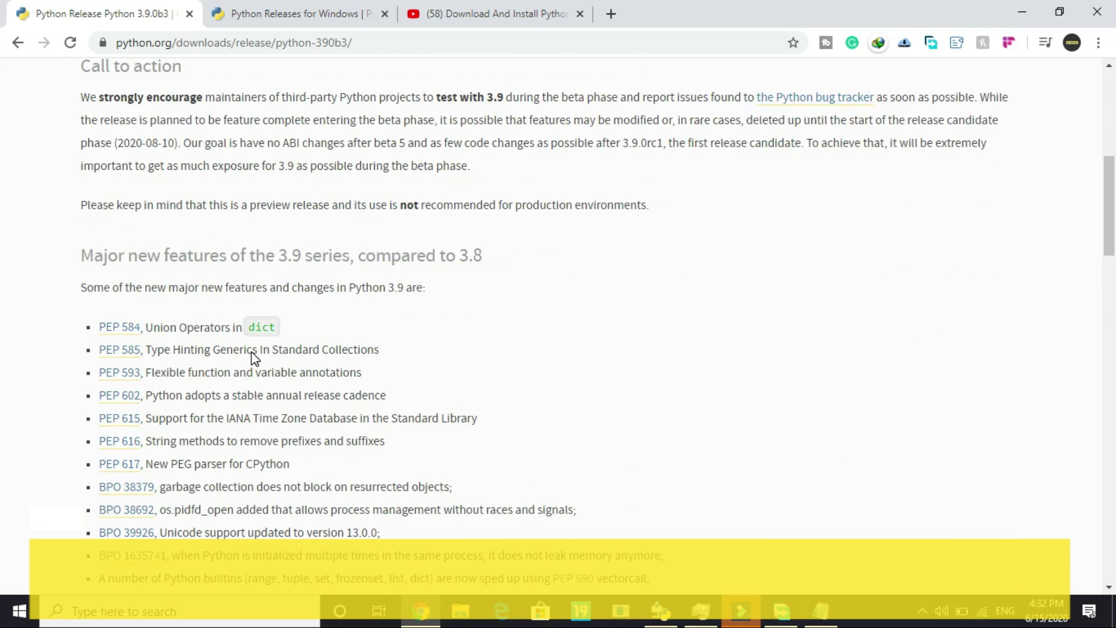
{"action": "scroll", "coordinate": [251, 351], "scroll_direction": "down", "scroll_amount": 1}
{"action": "scroll", "coordinate": [251, 351], "scroll_direction": "down", "scroll_amount": 1}
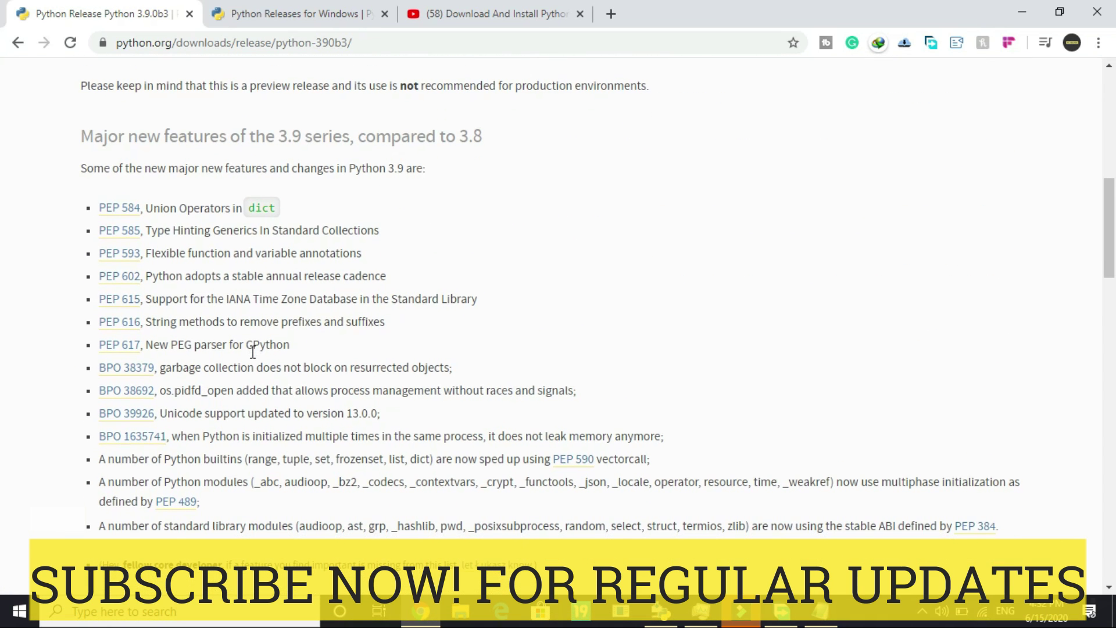
{"action": "left_click_drag", "start_coordinate": [61, 131], "coordinate": [462, 155]}
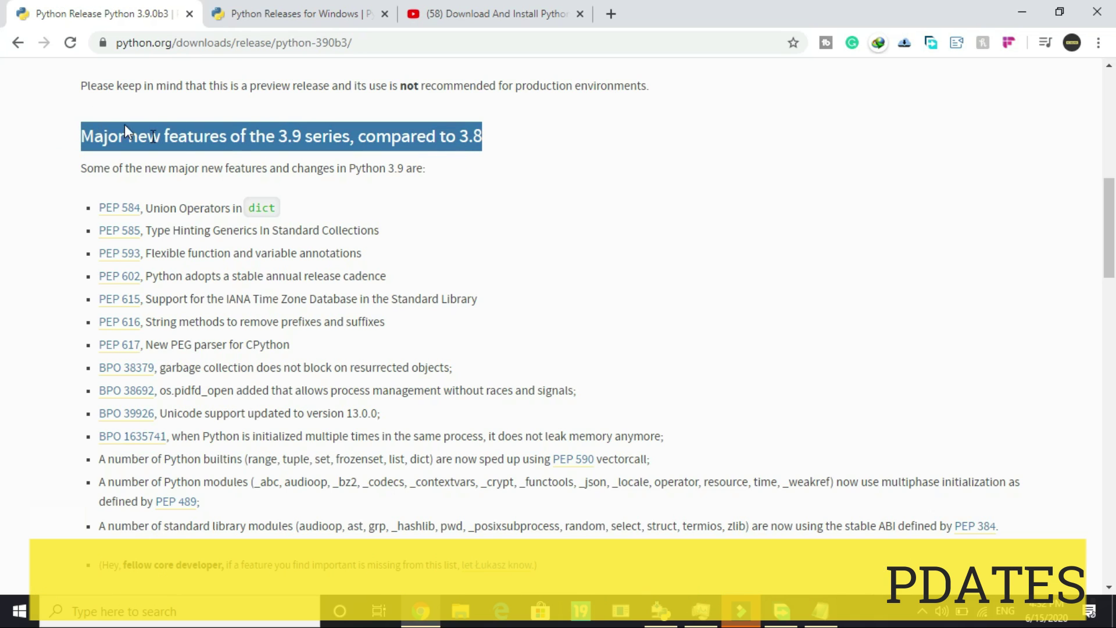
{"action": "left_click", "coordinate": [18, 44]}
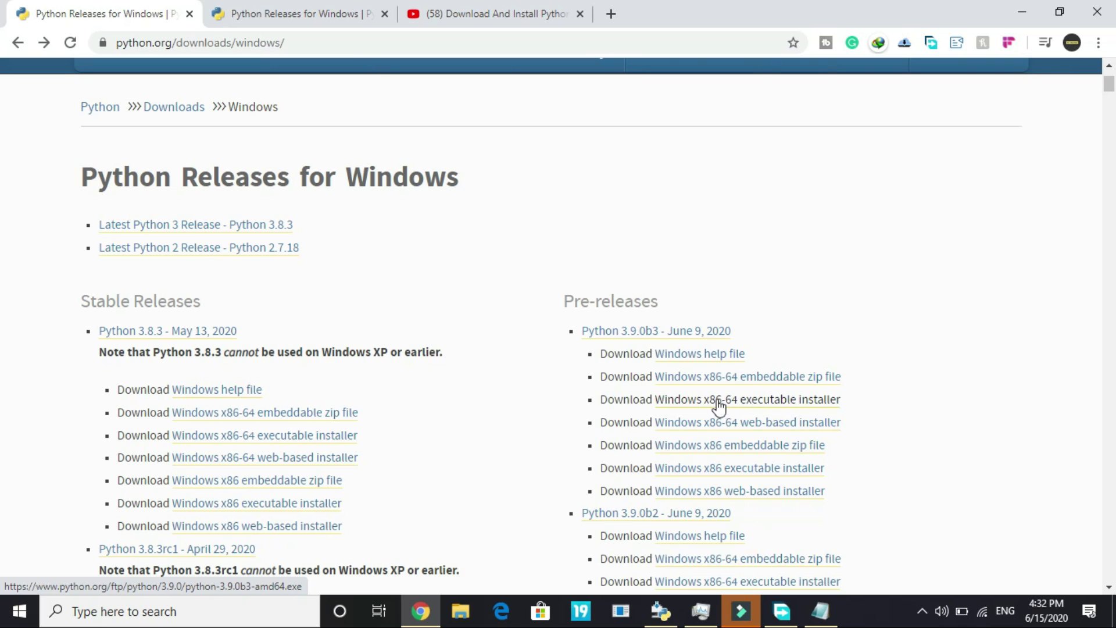
Step: Send the 3.9.0b3 Windows x86-64 executable installer link to Free Download Manager and start the download
{"action": "right_click", "coordinate": [689, 403]}
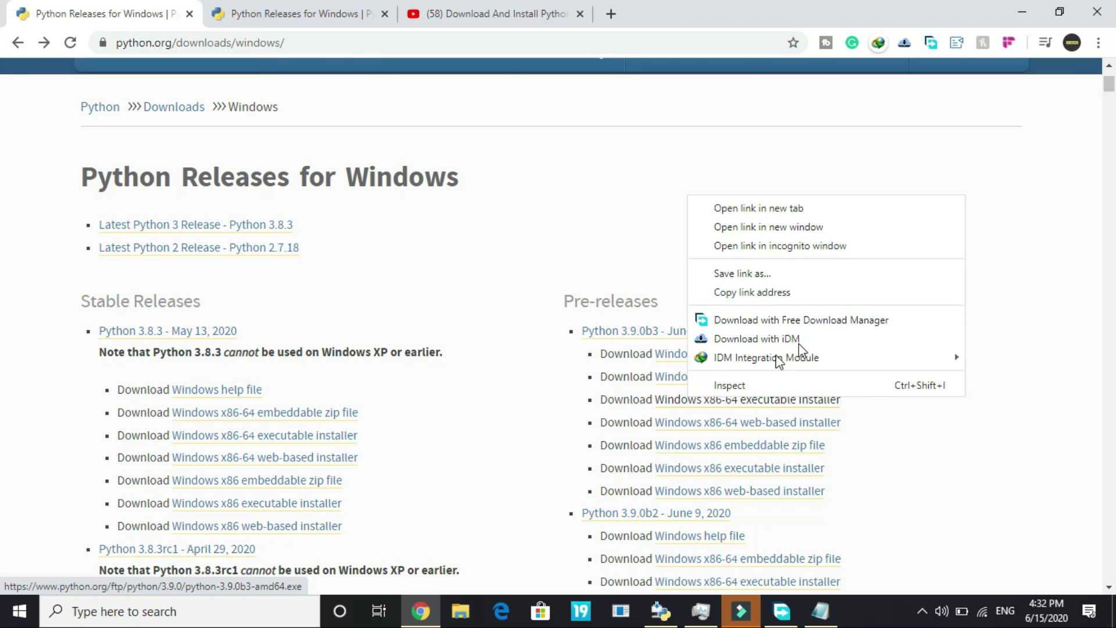
{"action": "left_click", "coordinate": [784, 321]}
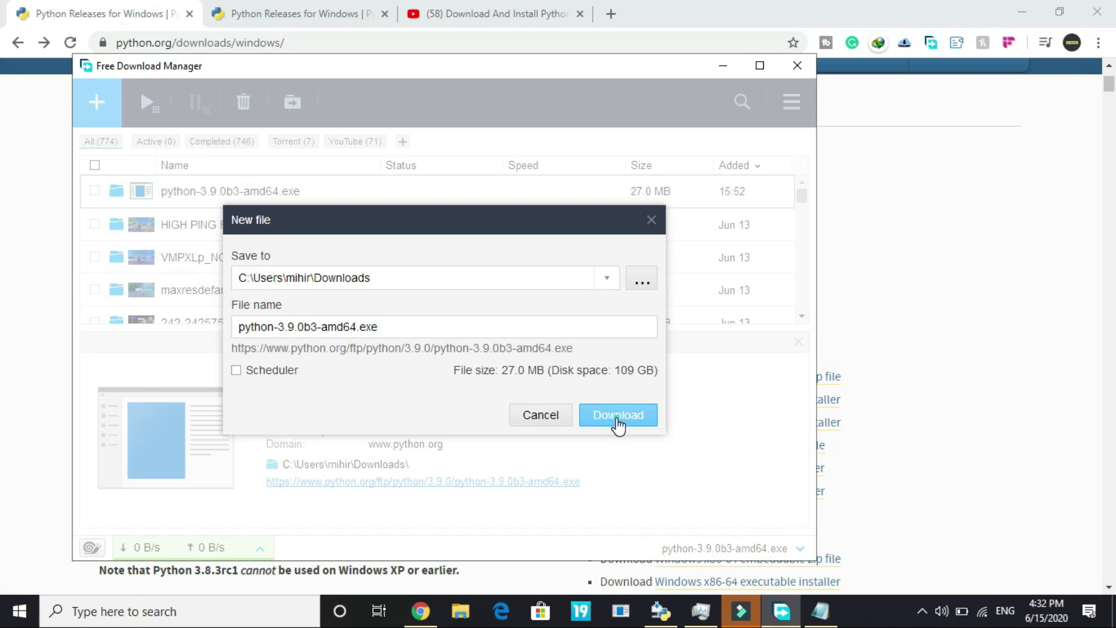
{"action": "left_click", "coordinate": [618, 415]}
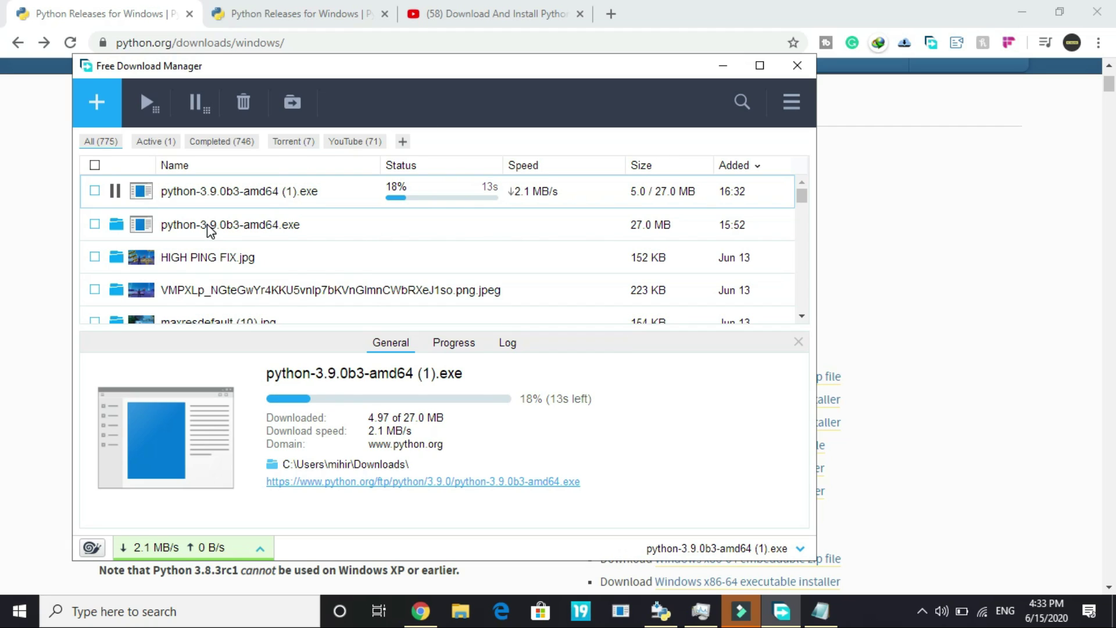
Step: Select the python-3.9.0b3-amd64.exe download entry, then minimize the download manager
{"action": "left_click", "coordinate": [174, 226]}
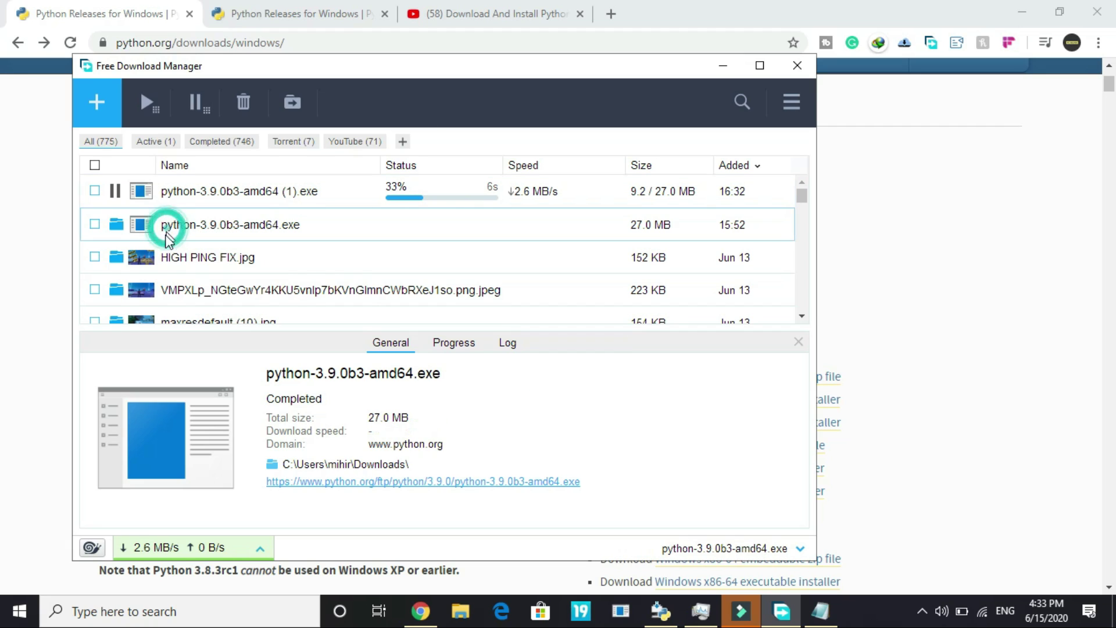
{"action": "left_click", "coordinate": [179, 258], "text": "shift"}
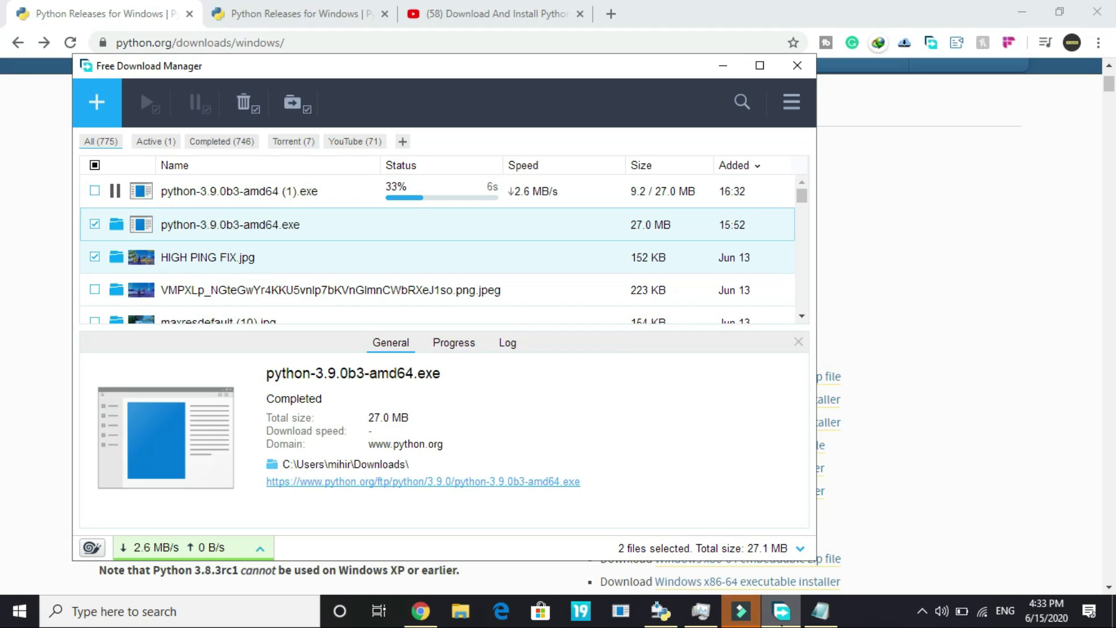
{"action": "left_click", "coordinate": [722, 65]}
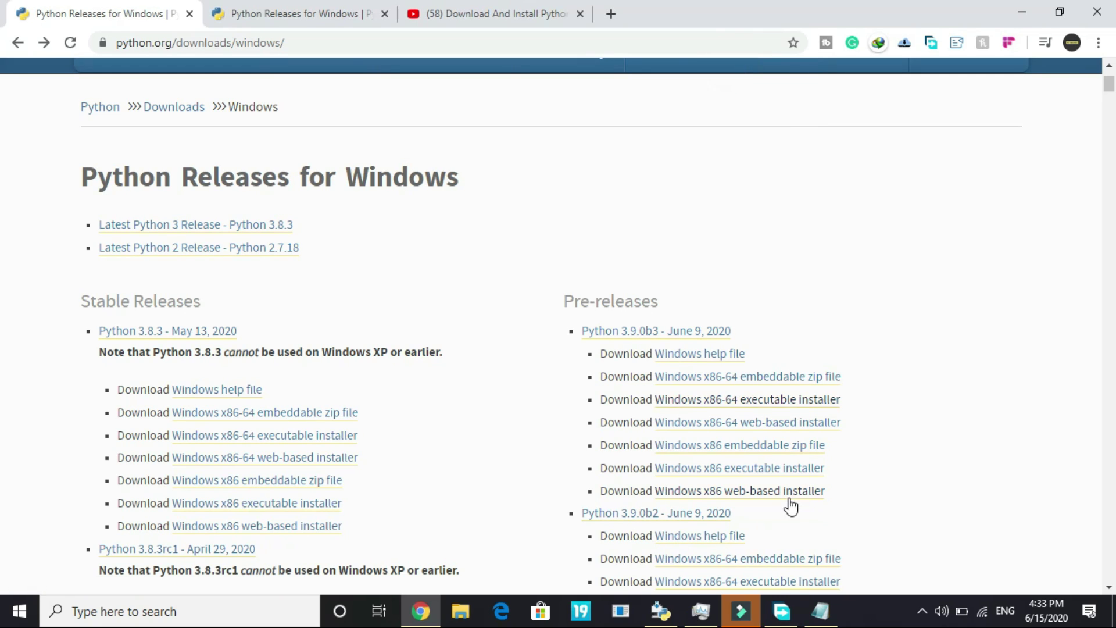
Step: Bring the Python 3.9.0b3 Setup window forward over a cleared desktop
{"action": "left_click", "coordinate": [661, 612]}
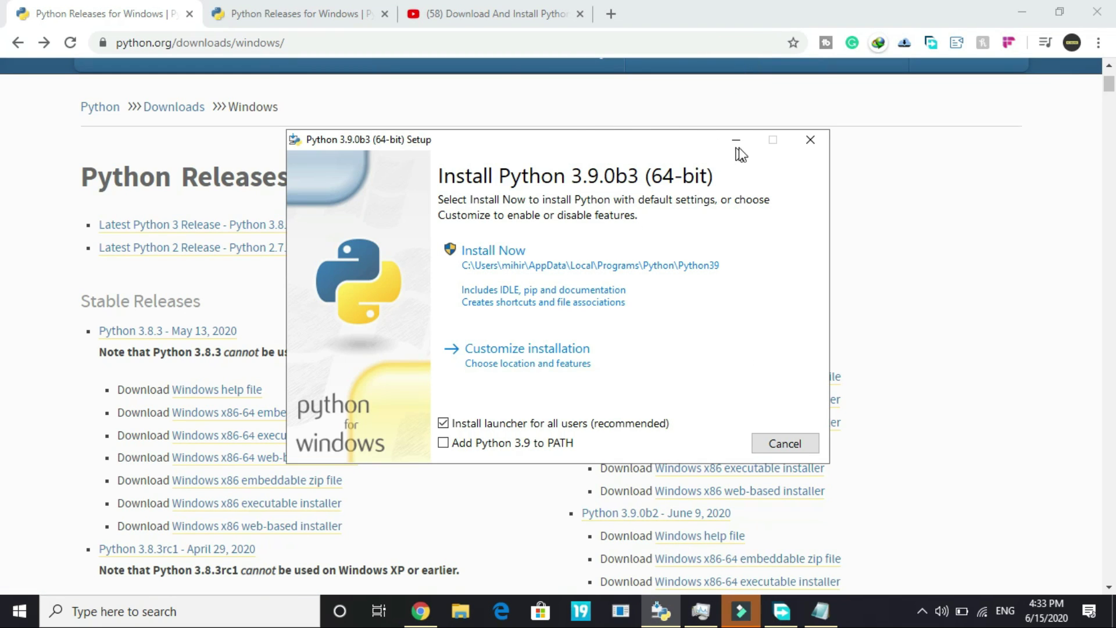
{"action": "left_click", "coordinate": [1022, 12]}
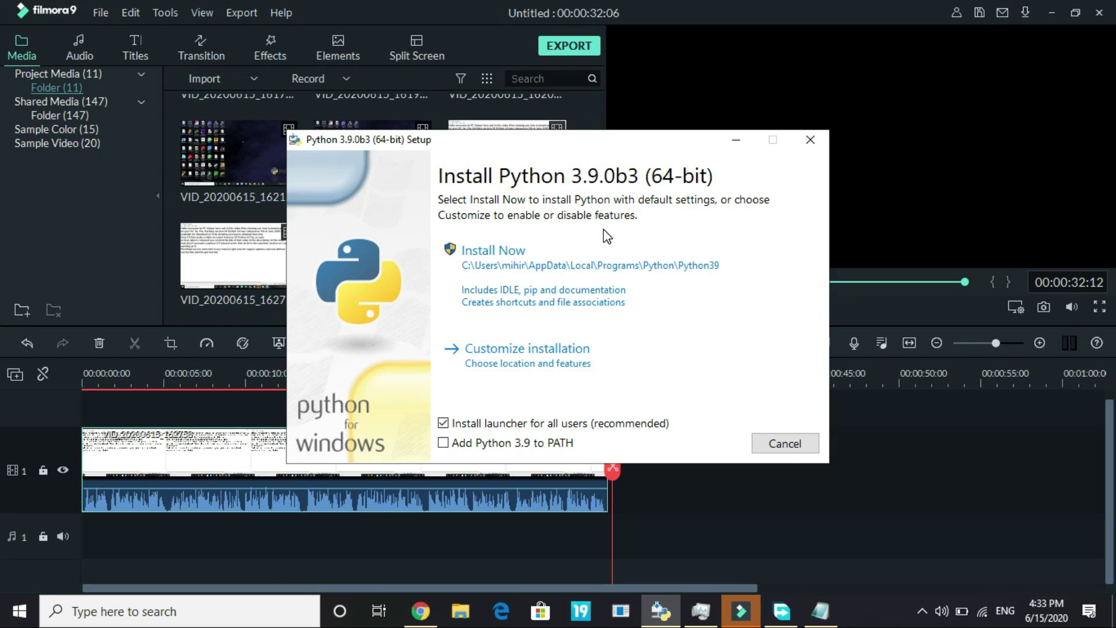
{"action": "key", "text": "super+d"}
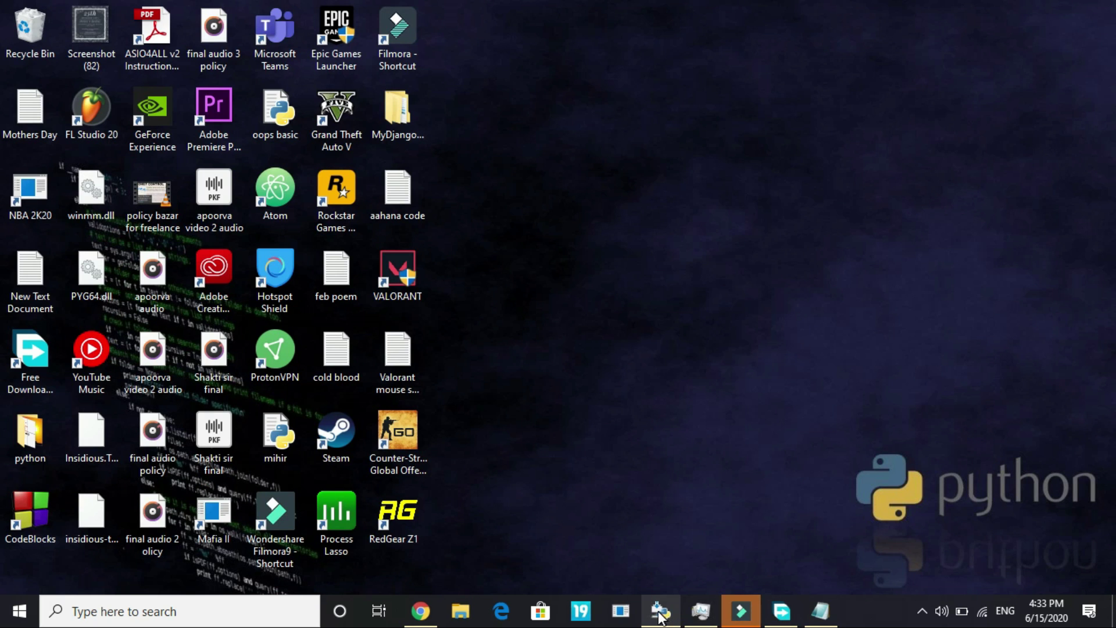
{"action": "left_click", "coordinate": [661, 612]}
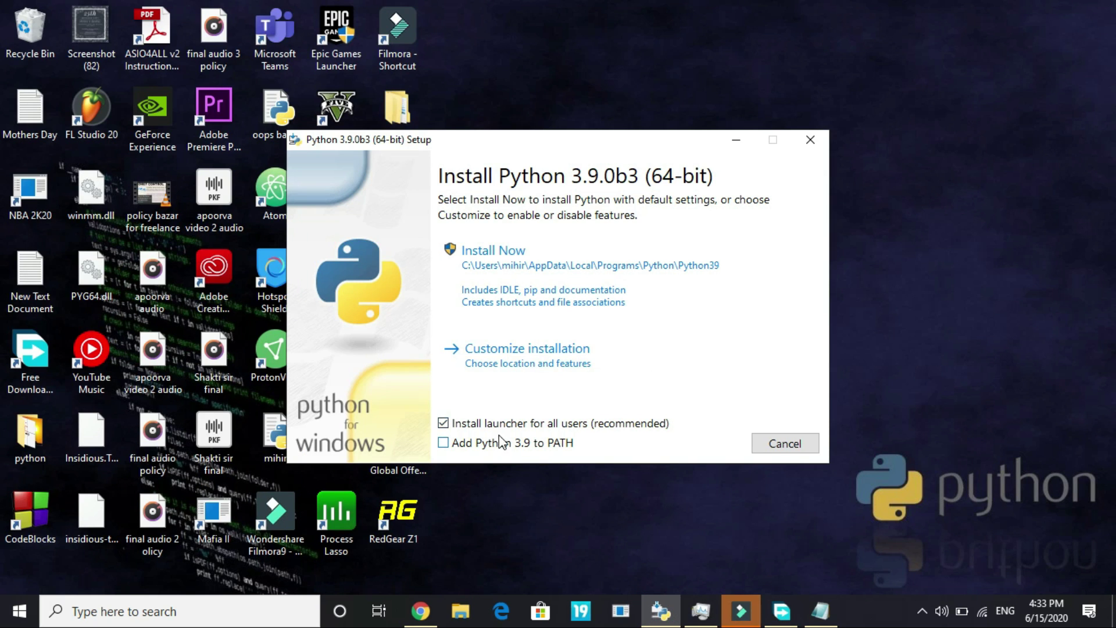
Step: Enable 'Add Python 3.9 to PATH', glance at Customize installation, and return to the main options
{"action": "left_click", "coordinate": [454, 448]}
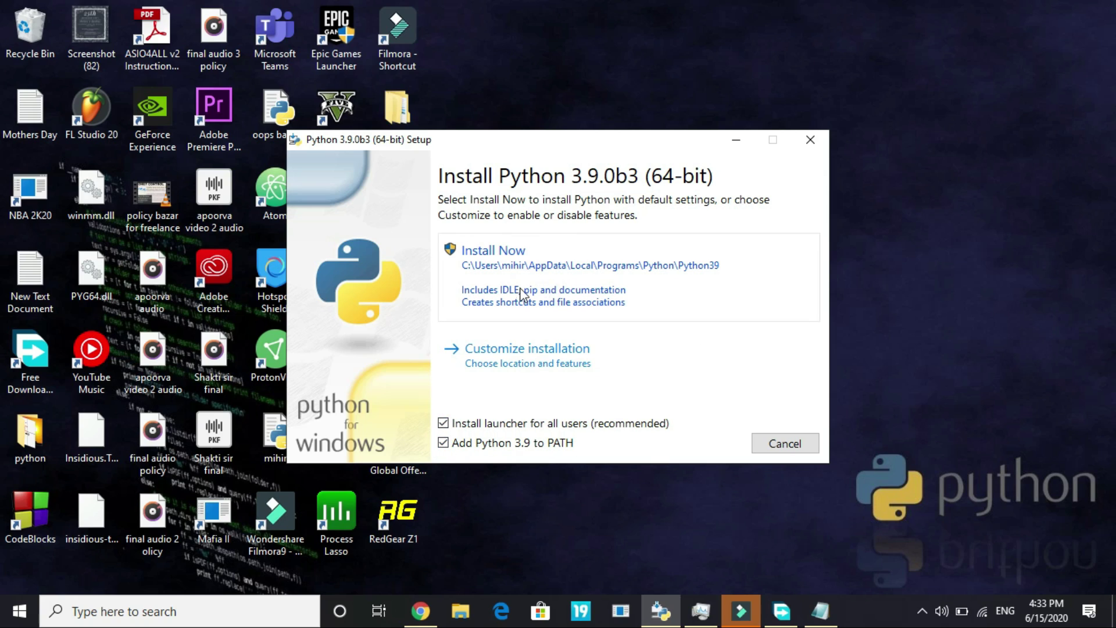
{"action": "left_click", "coordinate": [503, 364]}
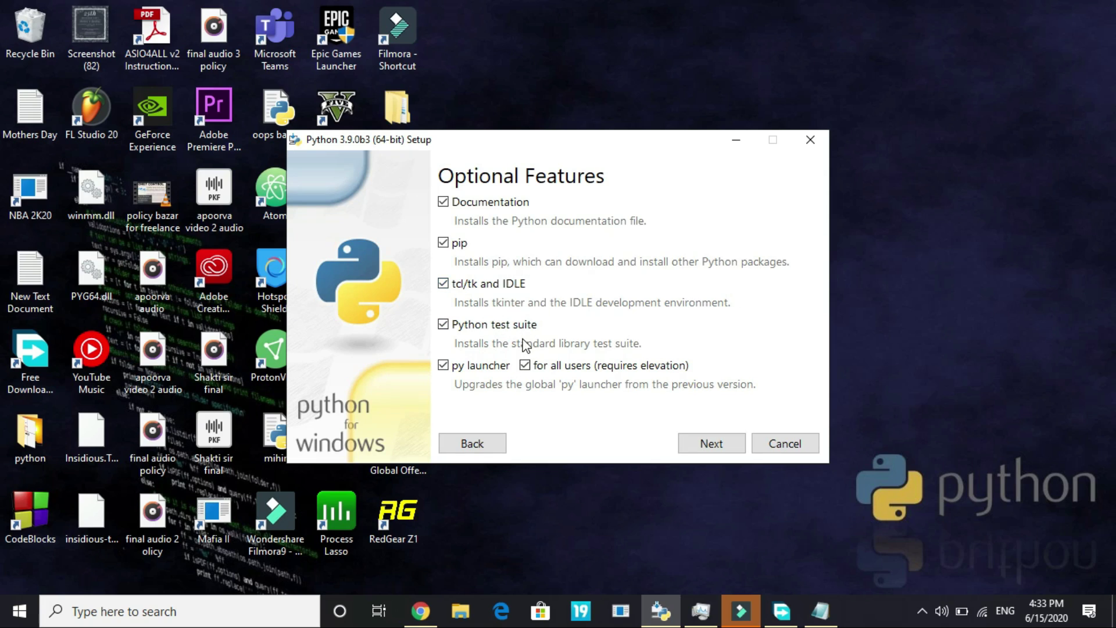
{"action": "left_click", "coordinate": [464, 438]}
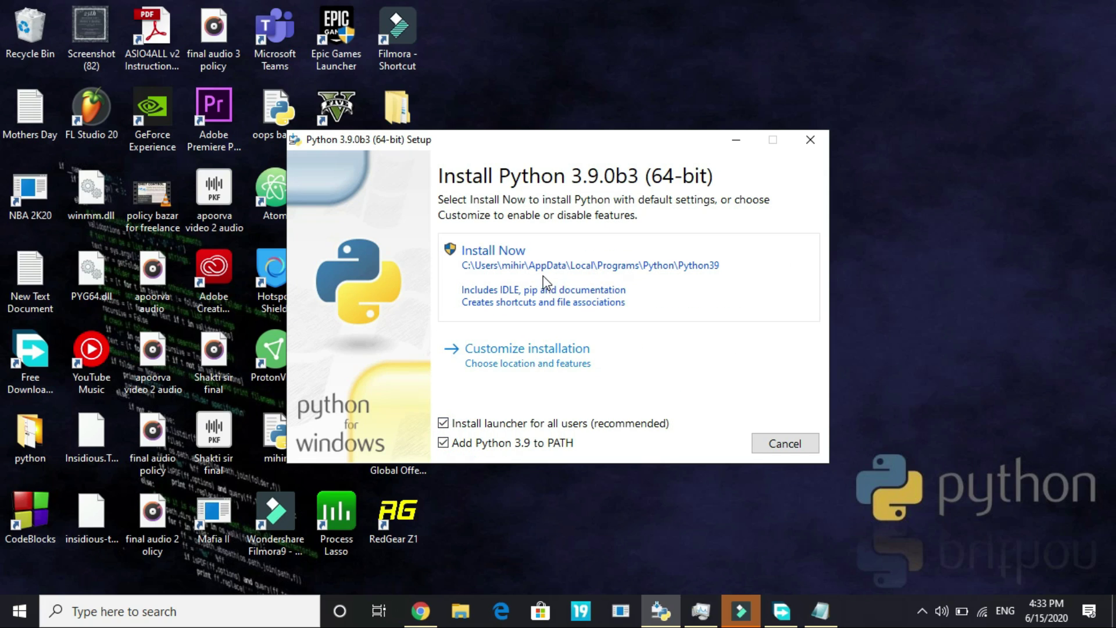
Step: Run Install Now with default settings and close the 'Setup was successful' dialog
{"action": "left_click", "coordinate": [543, 276]}
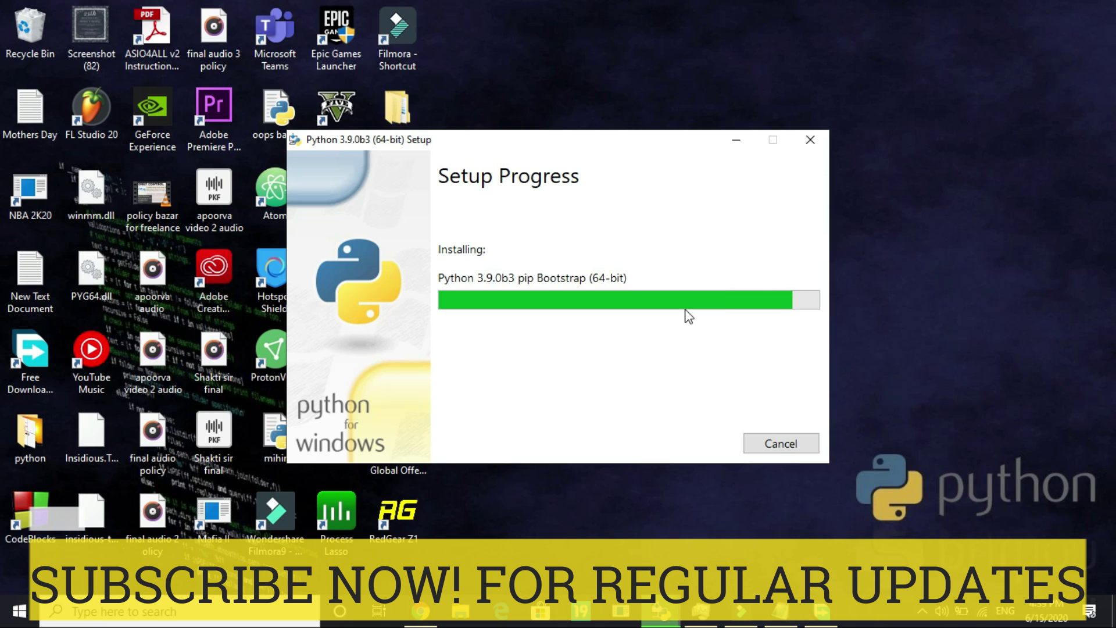
{"action": "key", "text": "Return"}
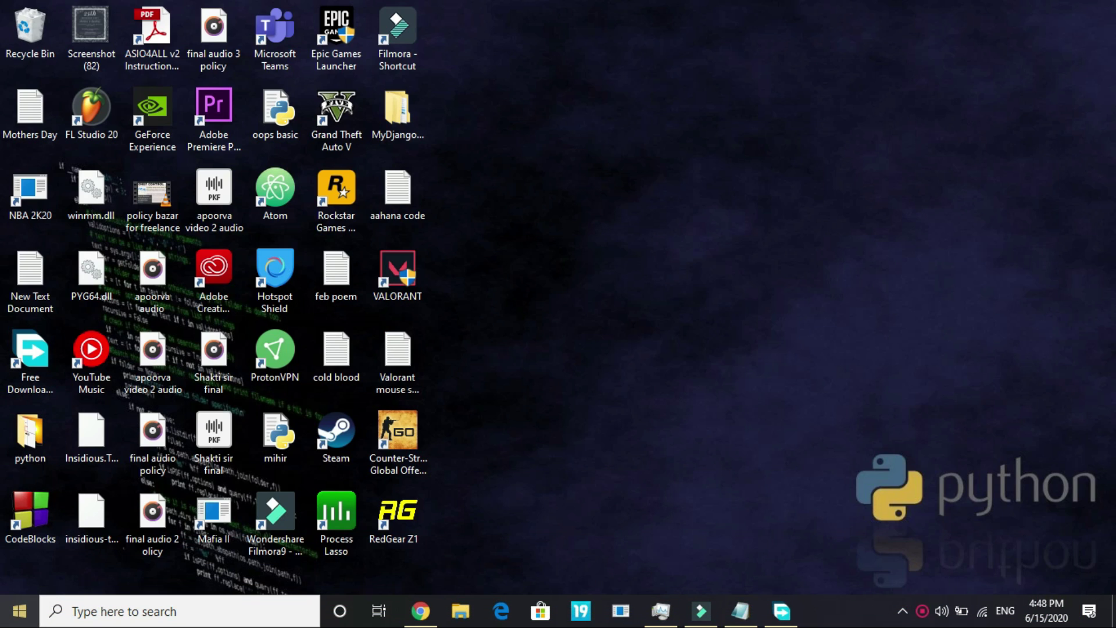
Step: Launch 'IDLE (Python 3.9 64-bit)' from the Start menu's Recently added list
{"action": "left_click", "coordinate": [20, 612]}
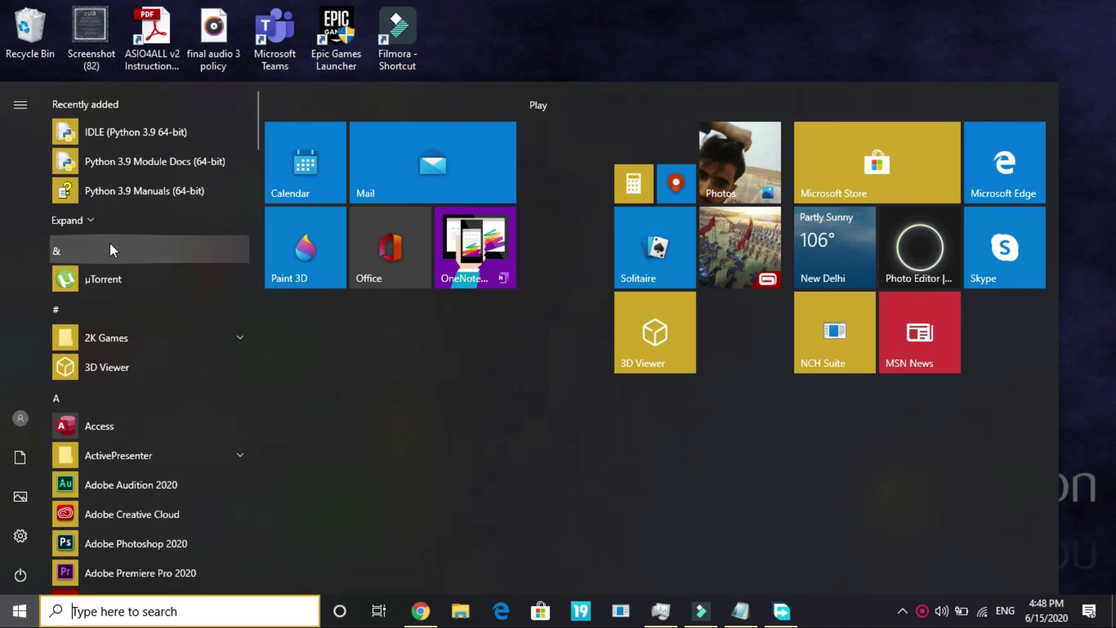
{"action": "left_click", "coordinate": [114, 133]}
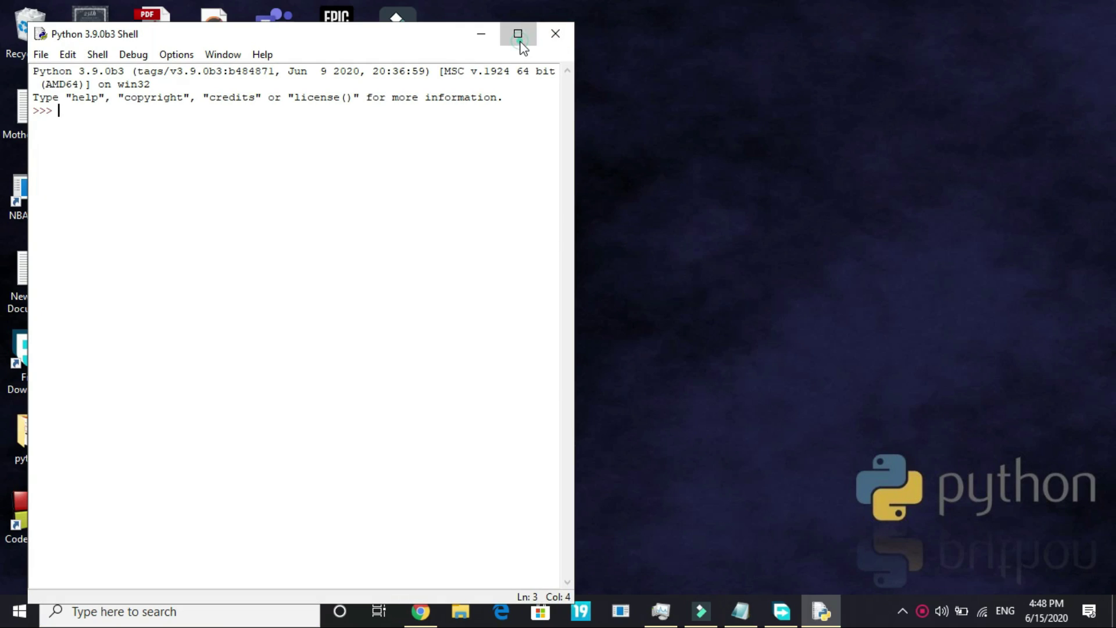
Step: In the maximized shell, enter a = 55, b = 55, c = a * b, then c to print 3025
{"action": "left_click", "coordinate": [521, 38]}
{"action": "type", "text": "a = "}
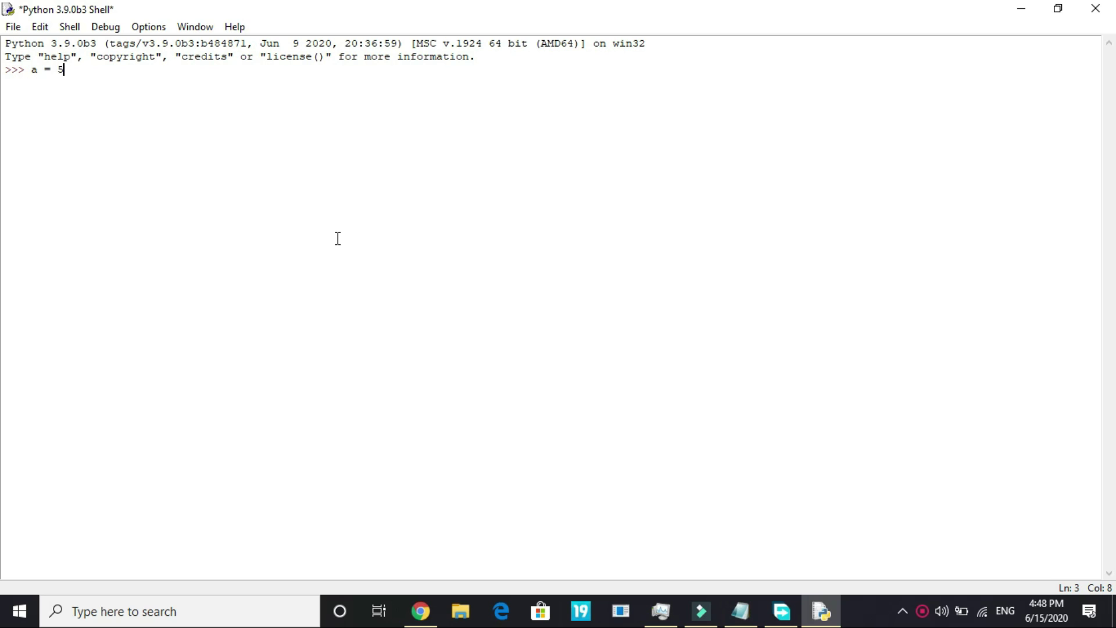
{"action": "type", "text": "5"}
{"action": "key", "text": "Return"}
{"action": "type", "text": "b = "}
{"action": "type", "text": "55"}
{"action": "key", "text": "Return"}
{"action": "type", "text": "c = a * b"}
{"action": "key", "text": "Return"}
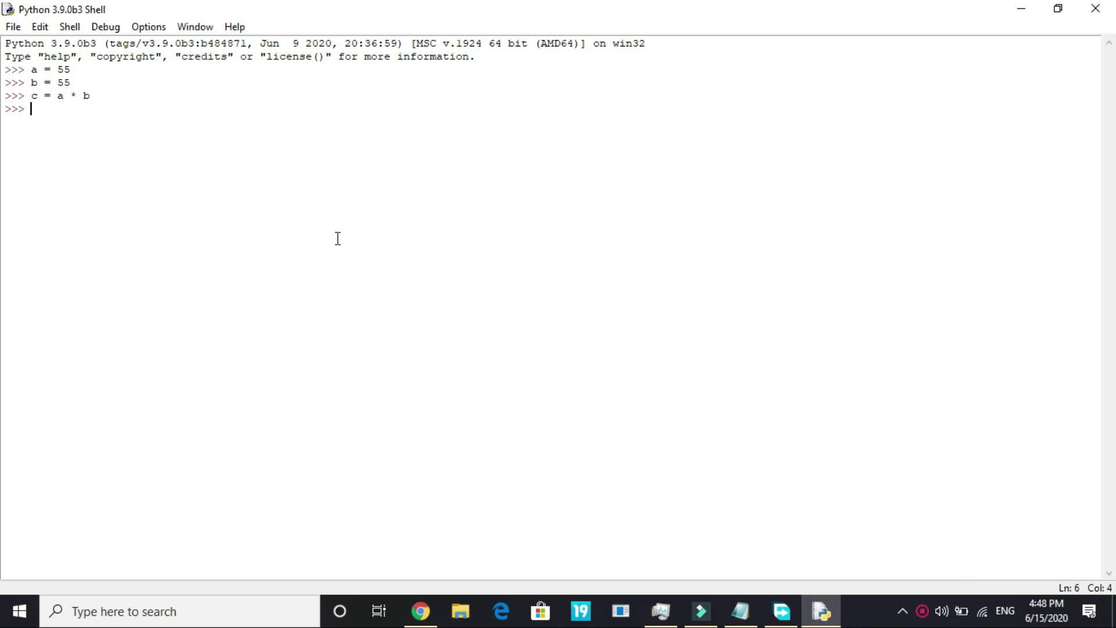
{"action": "type", "text": "c"}
{"action": "key", "text": "Return"}
Step: Highlight the result 3025 briefly, then close the IDLE shell
{"action": "triple_click", "coordinate": [7, 123]}
{"action": "left_click", "coordinate": [33, 132]}
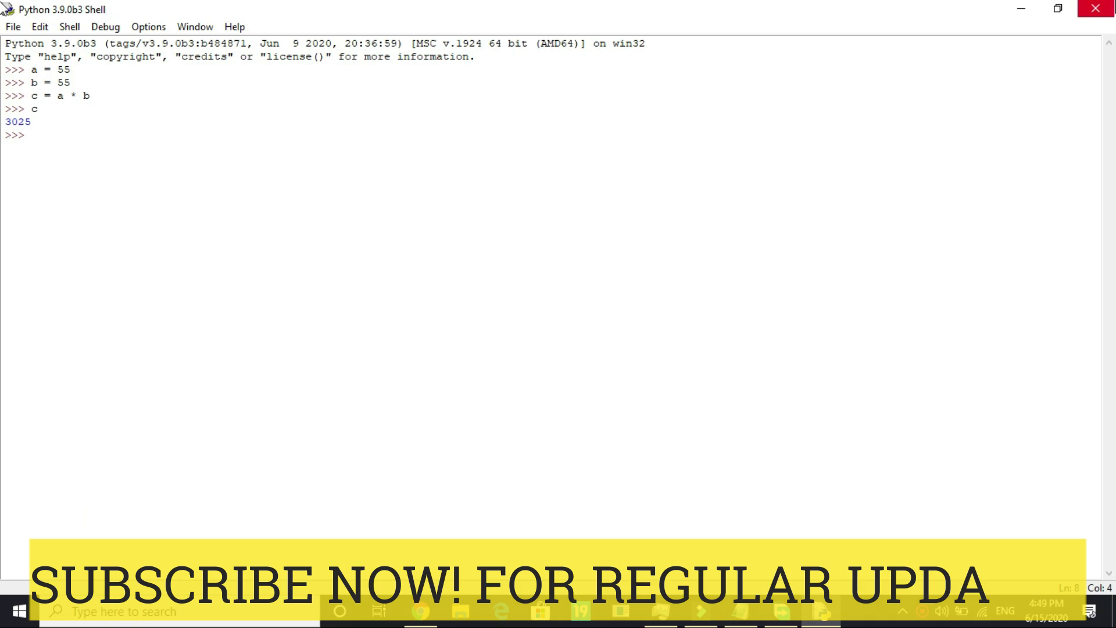
{"action": "left_click", "coordinate": [1095, 9]}
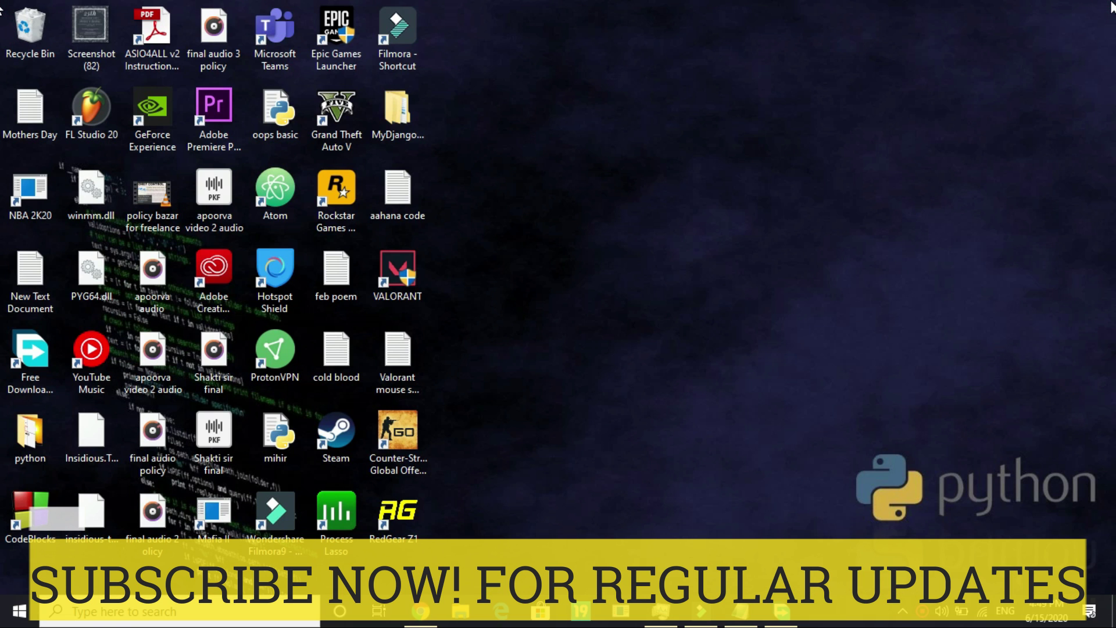